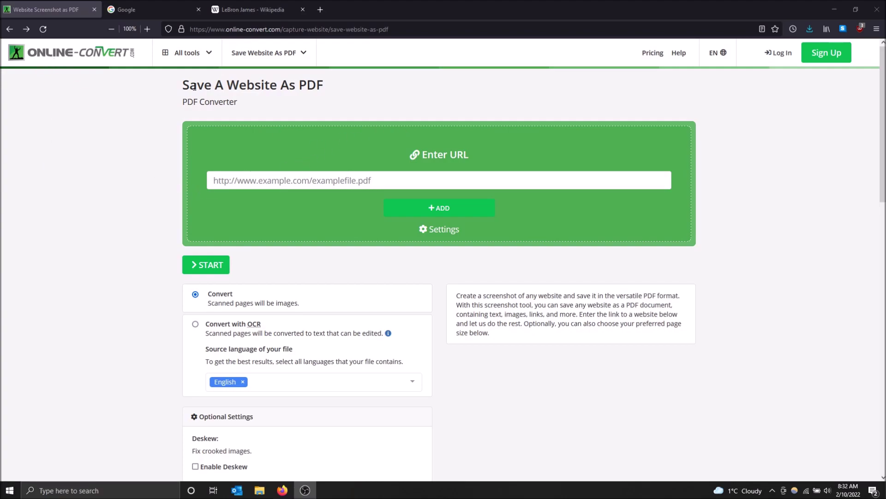
Look over the Save A Website As PDF page, highlighting its title.
left_click_drag(182, 87, 372, 82)
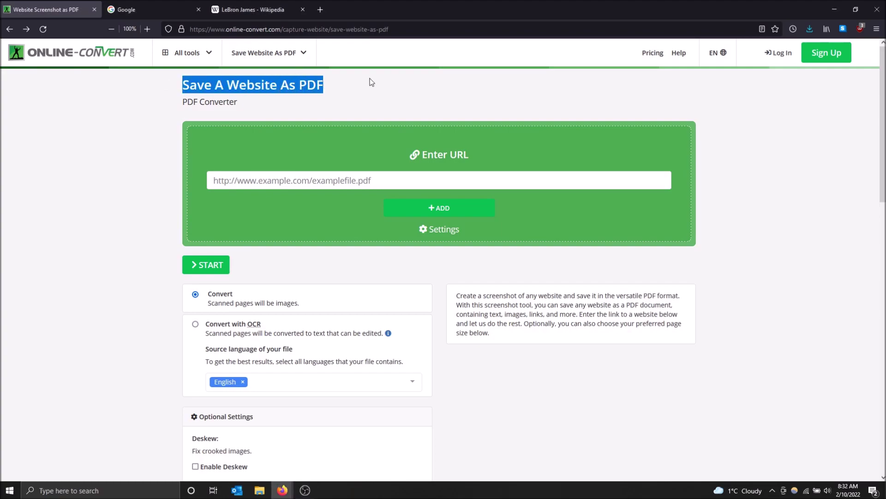
left_click(819, 123)
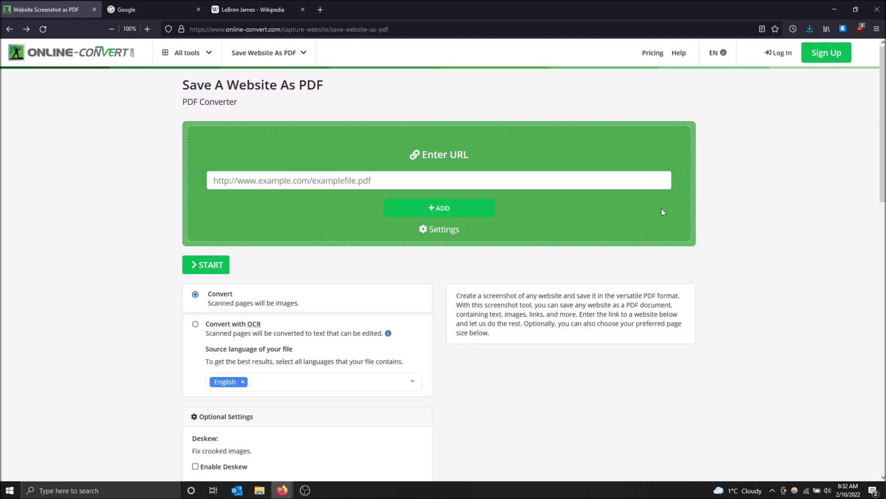
scroll(536, 280, "down", 3)
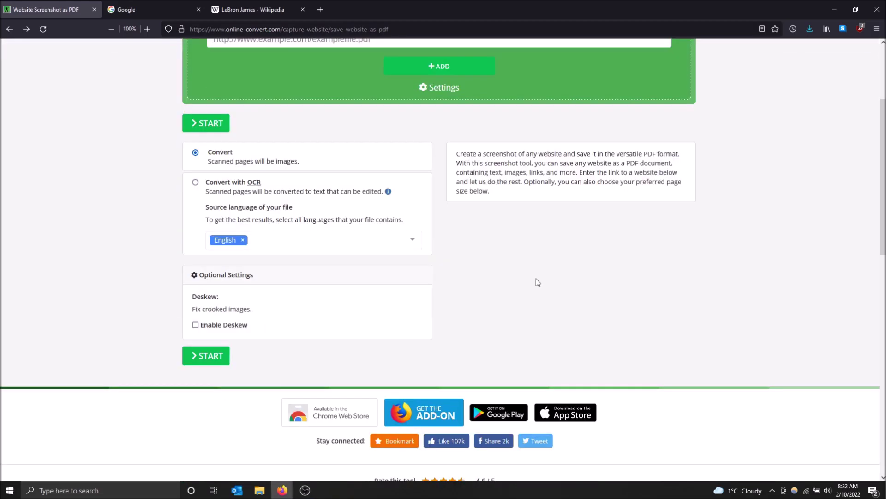
scroll(536, 278, "up", 2)
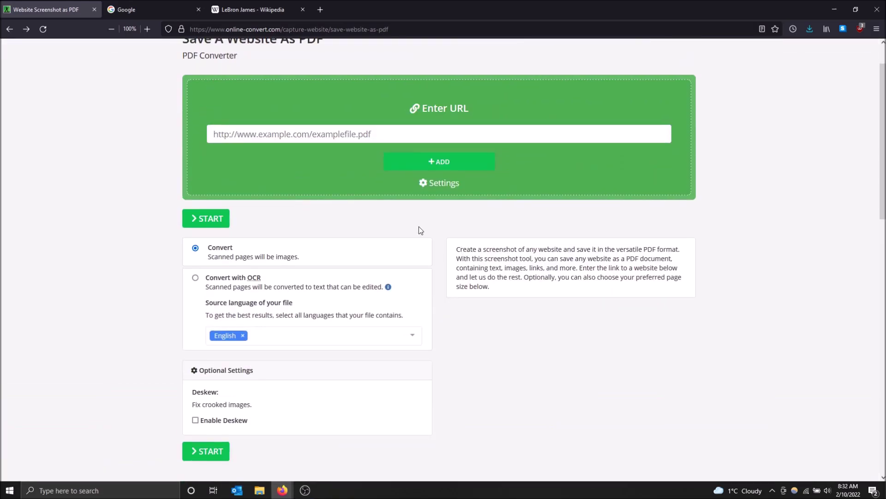
scroll(417, 229, "up", 1)
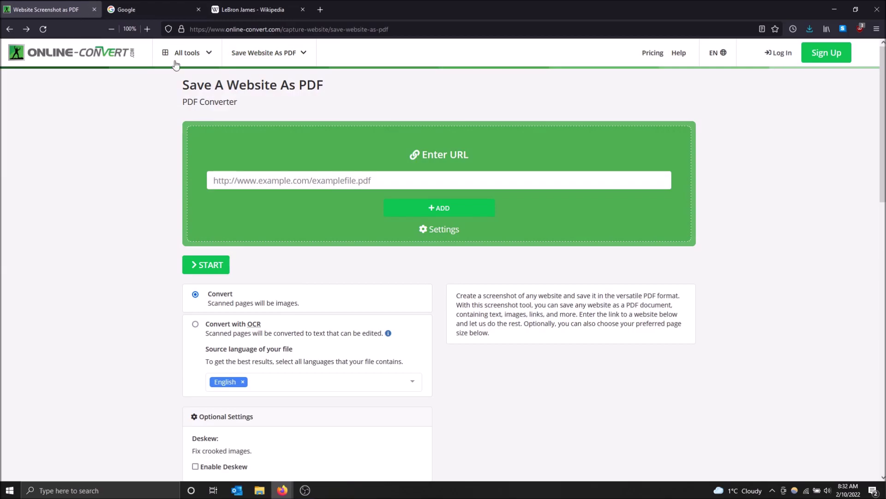
Search Google for 'website screenshot as pdf', open the Online-Convert result, and return to the first tab.
left_click(321, 10)
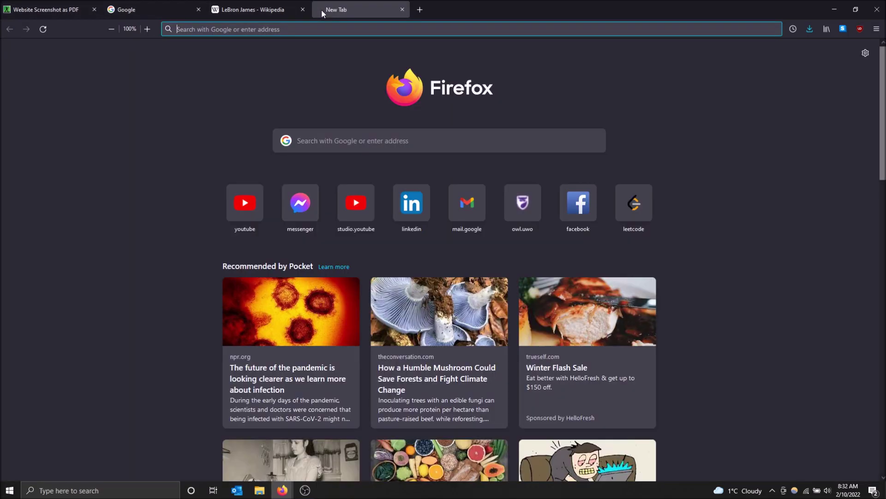
left_click(624, 34)
type("websit")
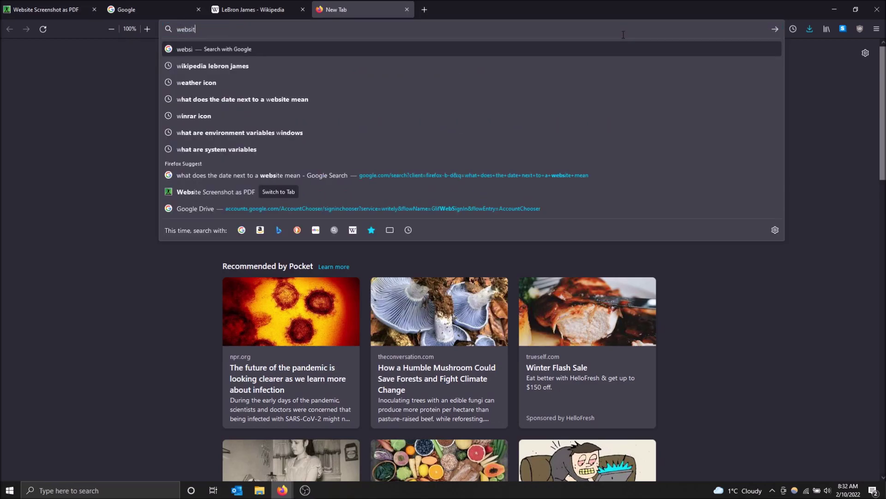
type("e screenshot as")
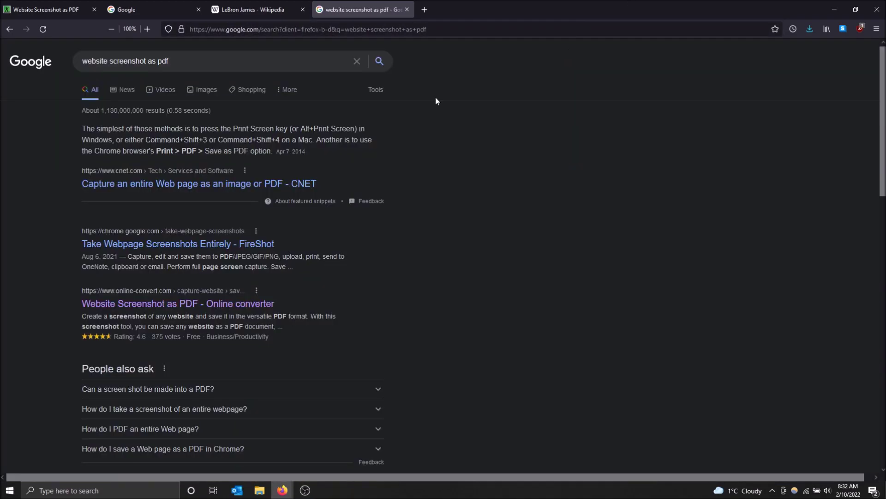
scroll(180, 239, "down", 1)
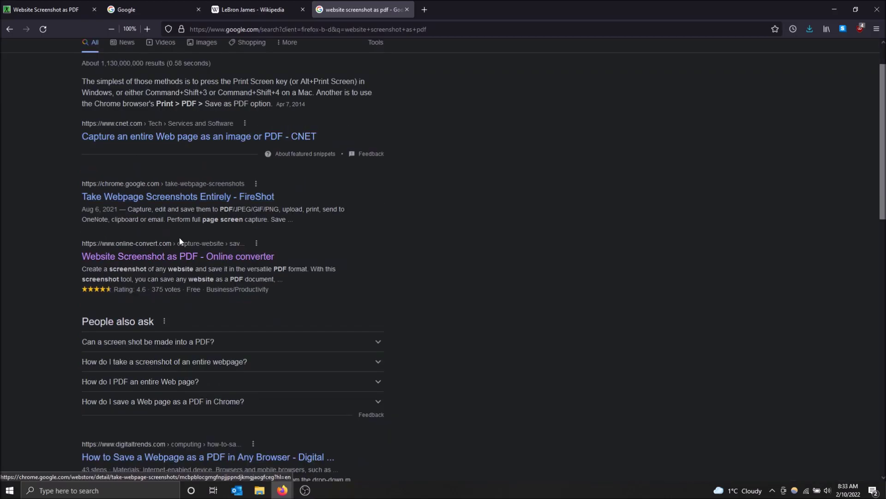
scroll(637, 368, "down", 8)
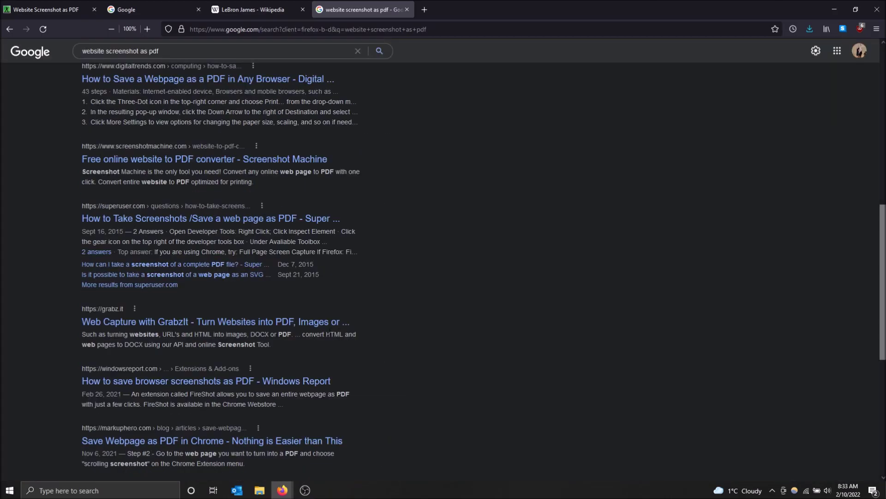
scroll(194, 254, "up", 6)
left_click(88, 158)
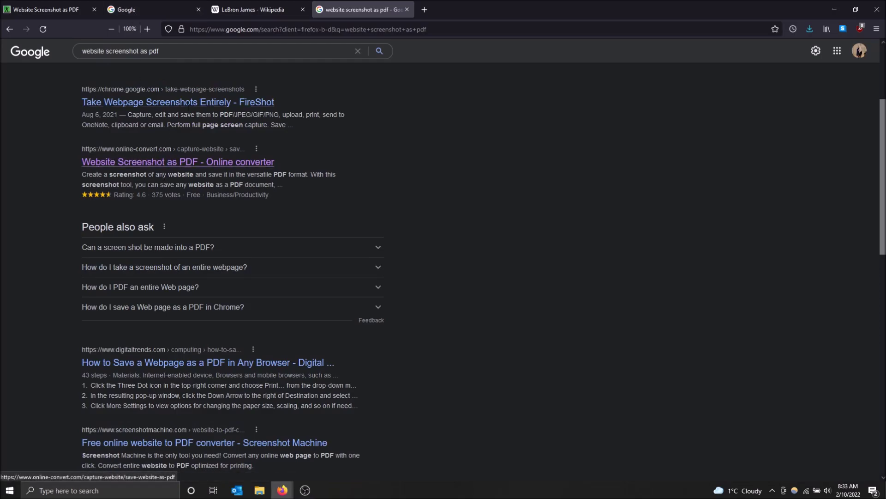
left_click(47, 7)
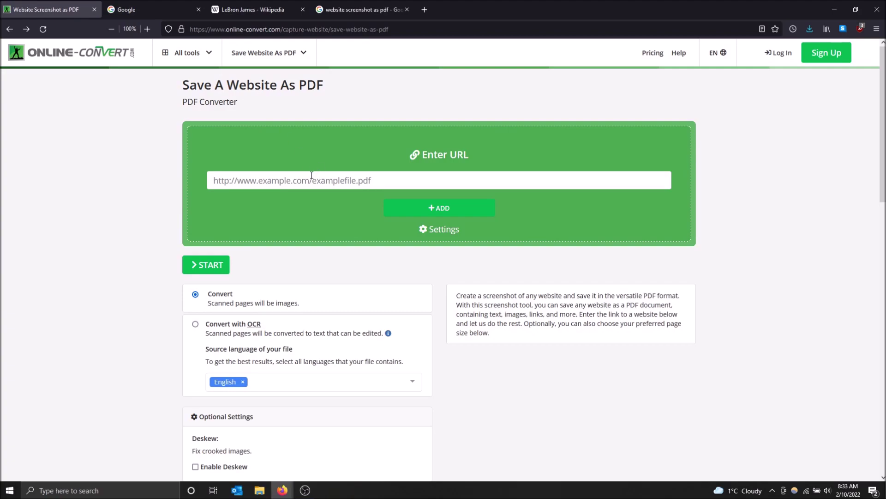
Copy the LeBron James Wikipedia address and add it via Online-Convert's Enter URL field.
left_click(255, 4)
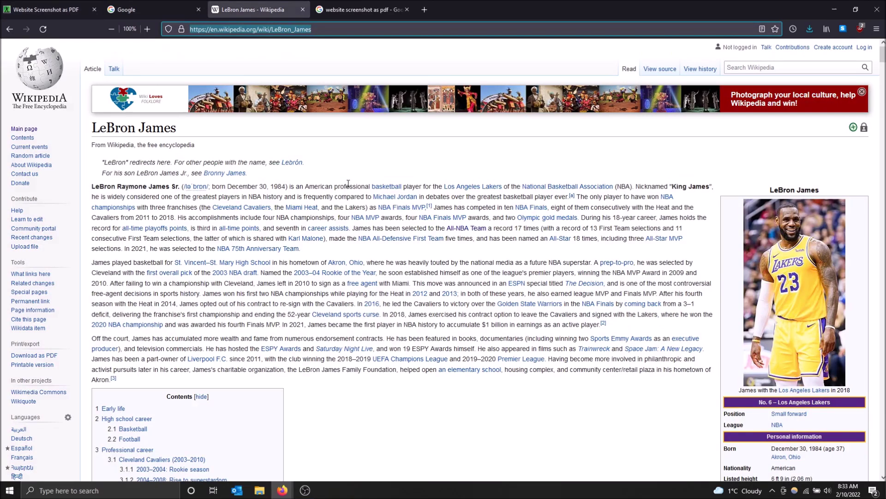
left_click(328, 30)
left_click_drag(328, 30, 162, 41)
key("ctrl+c")
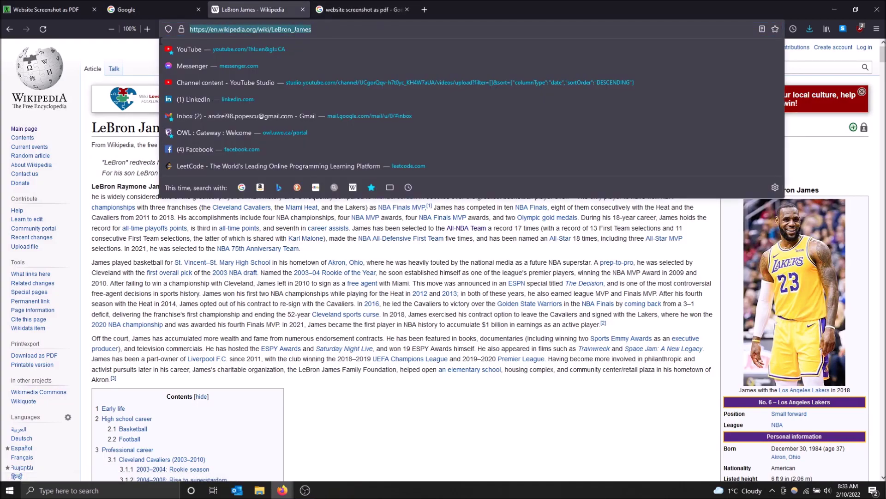
left_click(55, 5)
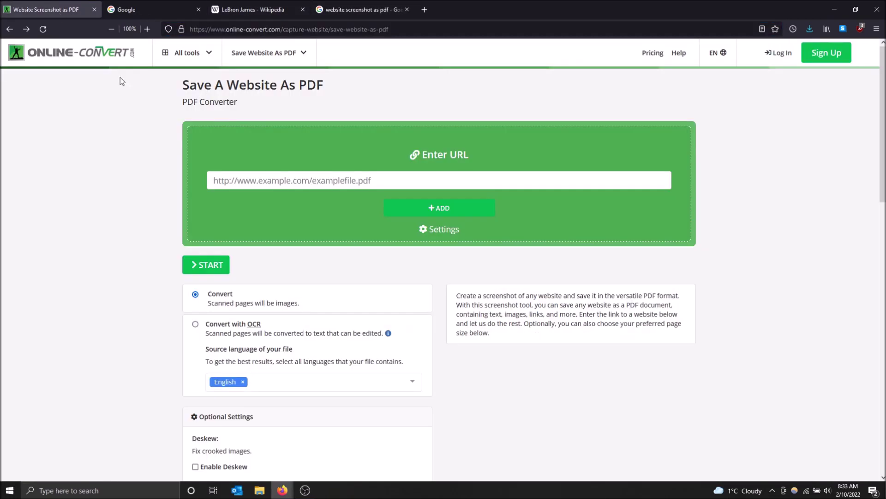
left_click(282, 173)
key("ctrl+v")
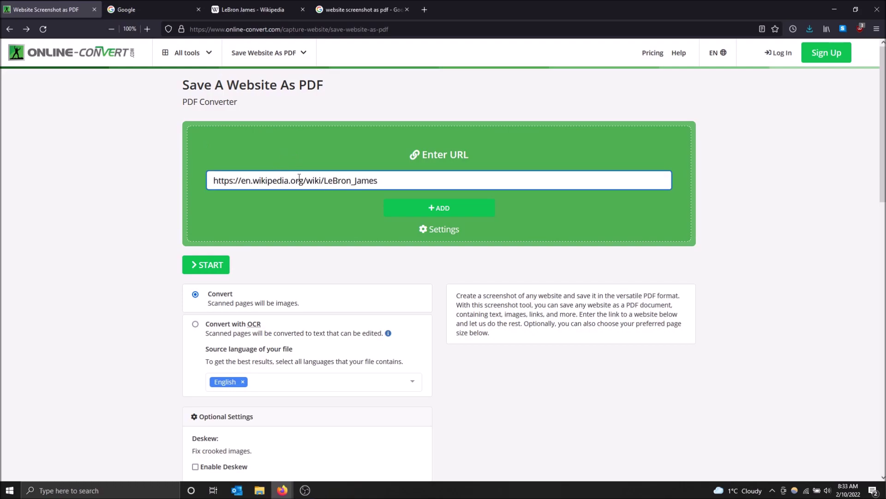
left_click(457, 212)
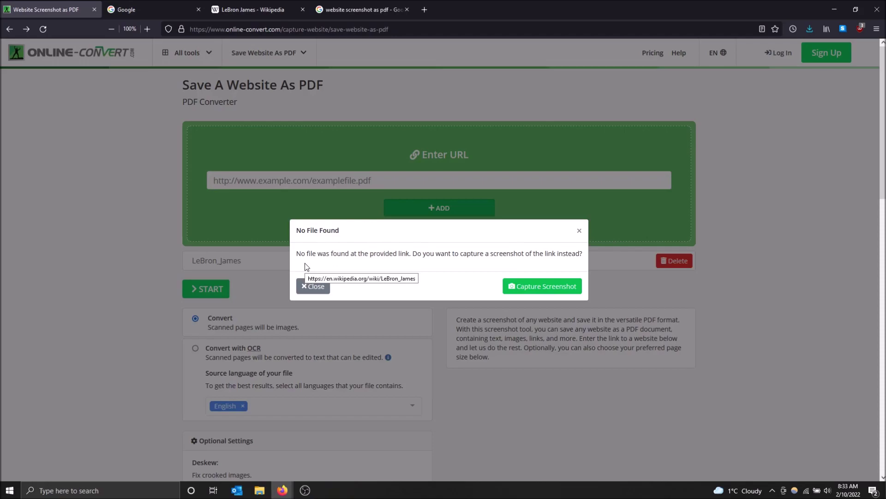
Choose Capture Screenshot in the No File Found notice for the LeBron James link.
left_click_drag(296, 254, 588, 258)
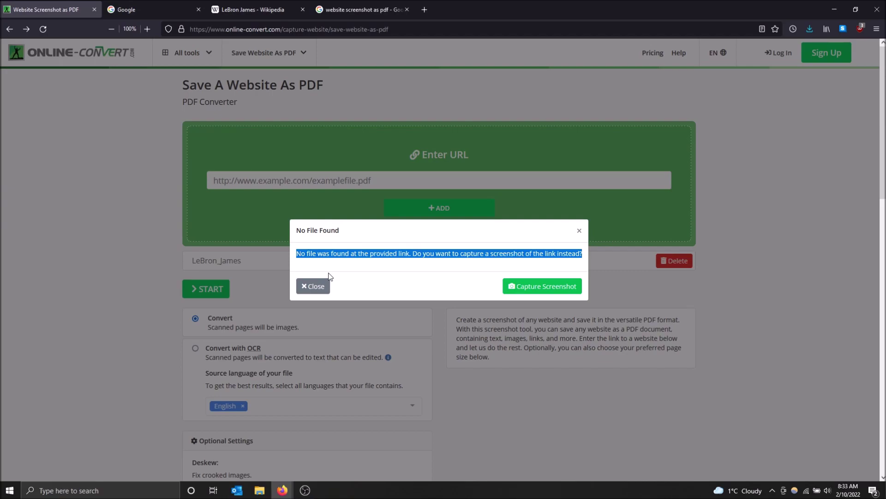
left_click(529, 285)
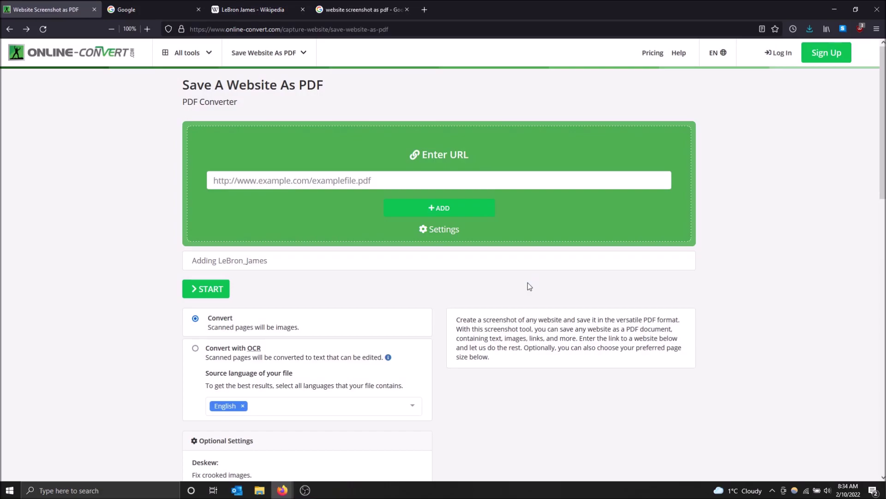
left_click(159, 10)
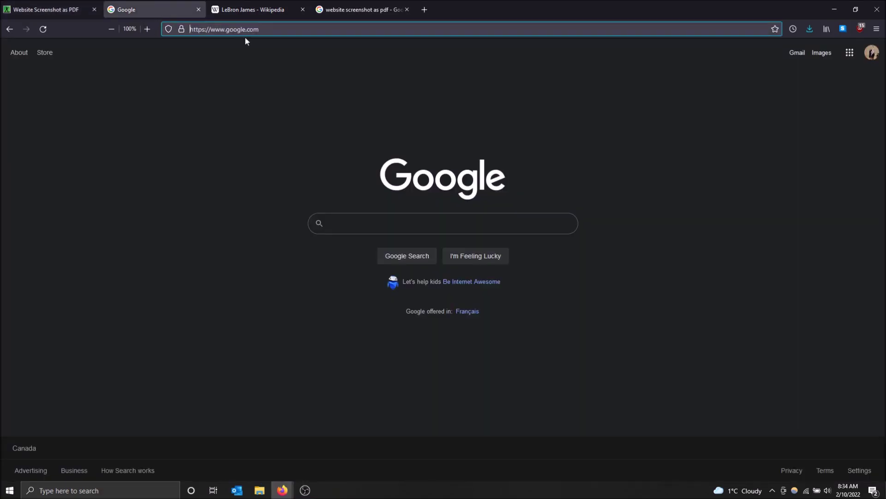
left_click(293, 30)
key("ctrl+c")
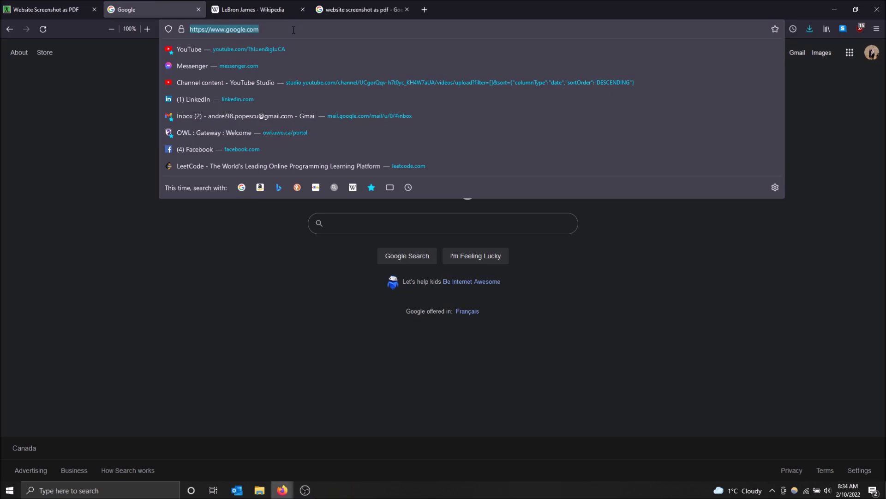
left_click(44, 9)
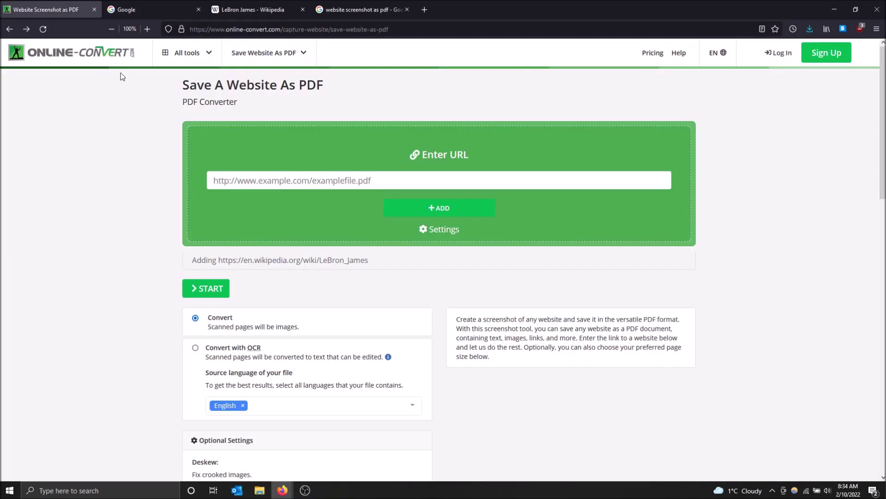
left_click(368, 182)
key("ctrl+v")
left_click(421, 210)
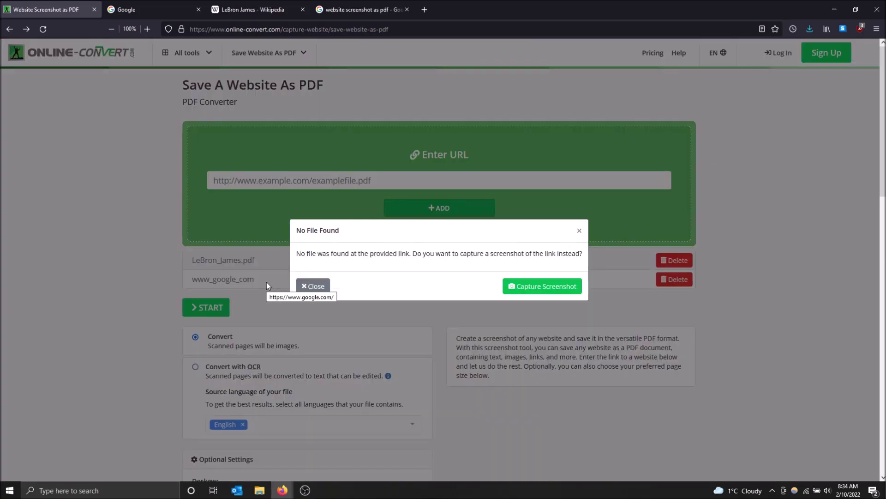
left_click(520, 287)
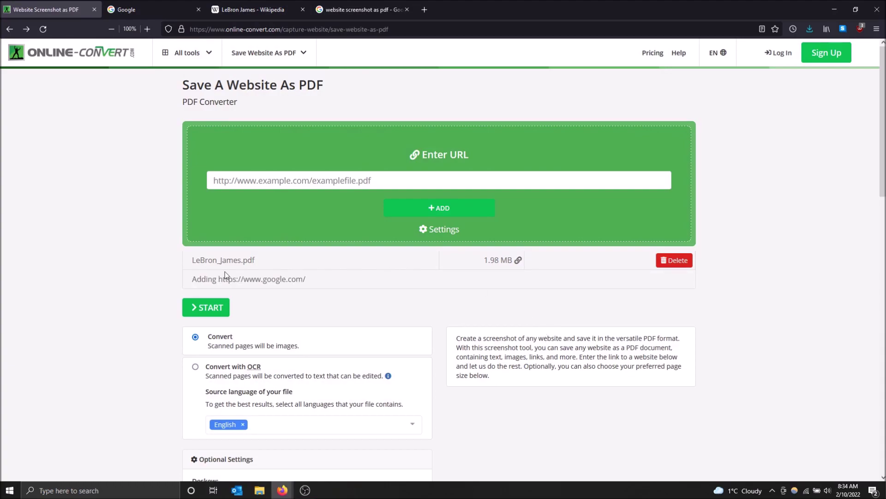
Check queued LeBron_James.pdf (1.98 MB) and www_google_com.pdf (100.71 KB), then review both source tabs.
double_click(487, 261)
left_click_drag(272, 260, 178, 264)
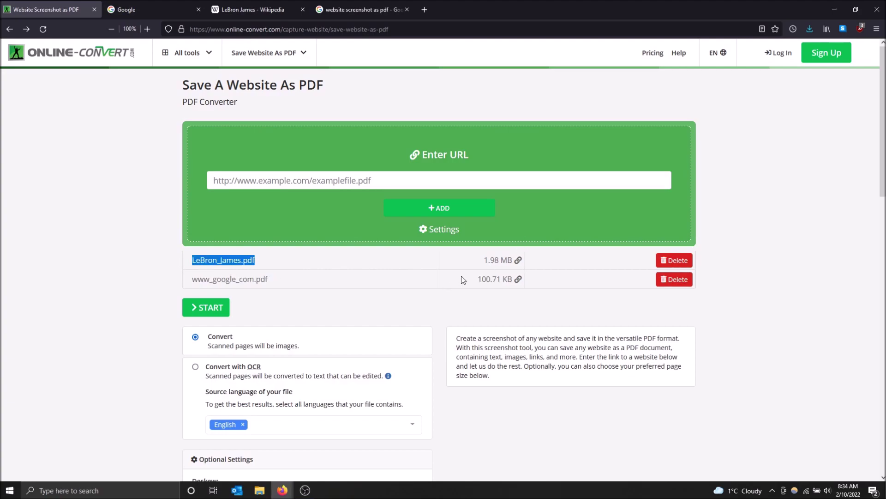
left_click_drag(475, 280, 513, 279)
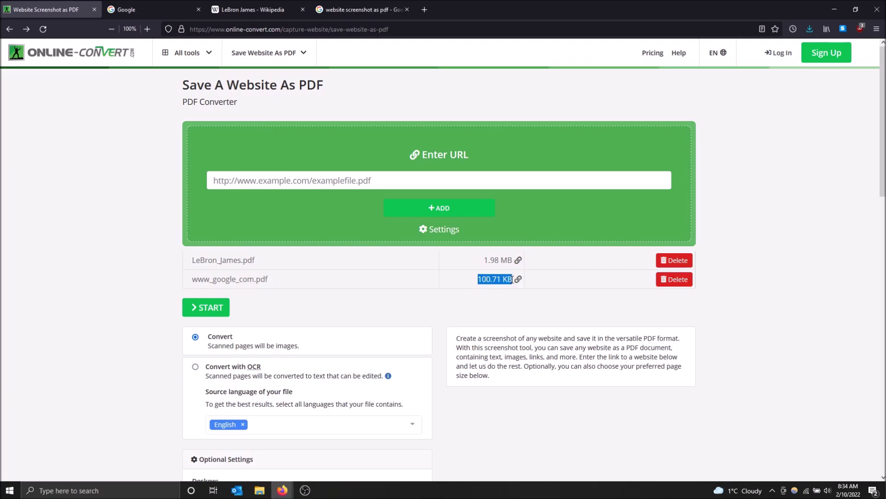
left_click(215, 12)
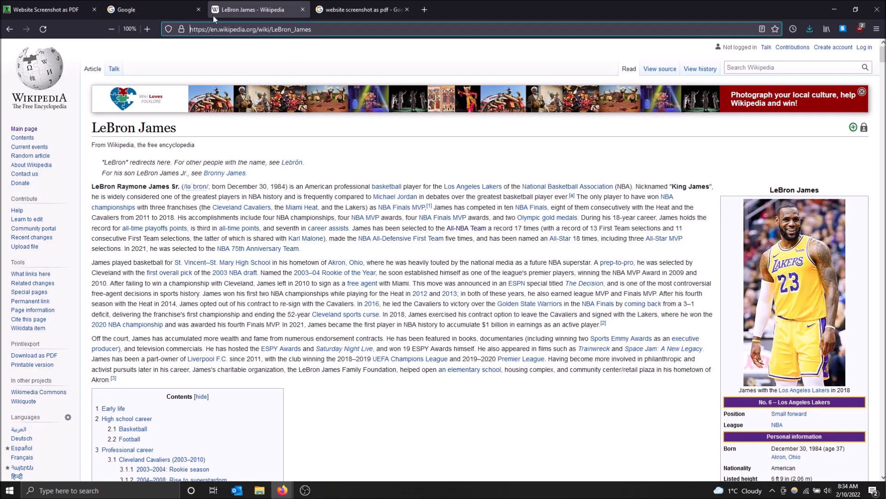
left_click(167, 4)
left_click(46, 10)
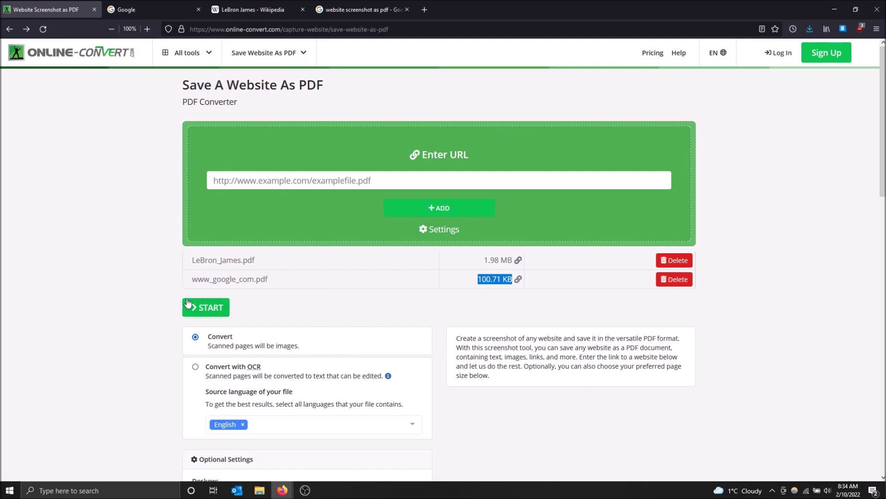
Convert both websites and open the downloaded LeBron_James.pdf in Firefox.
left_click(220, 315)
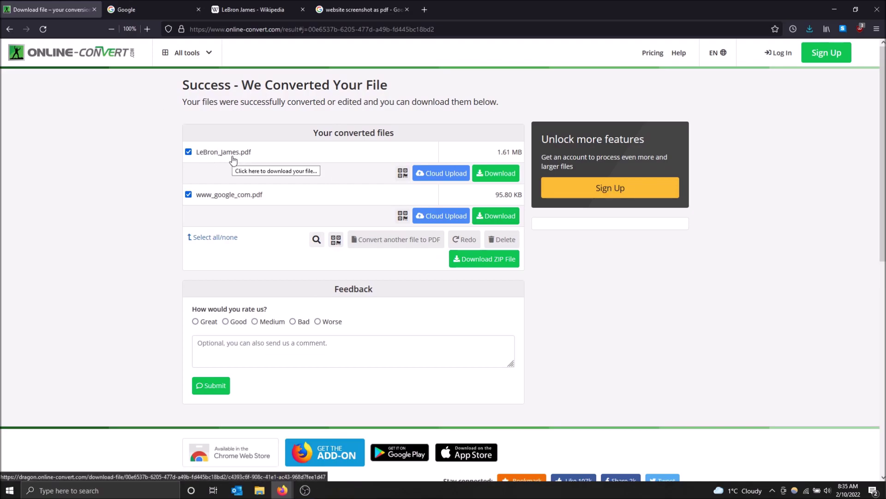
left_click(495, 176)
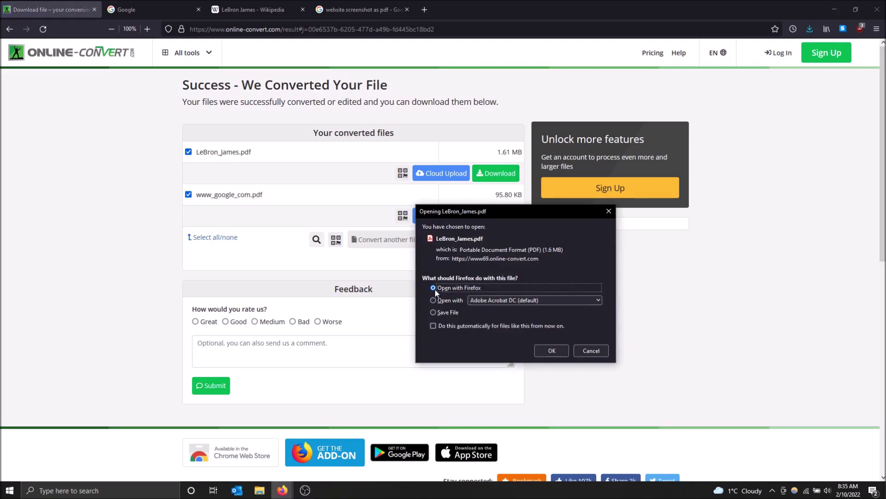
left_click(550, 348)
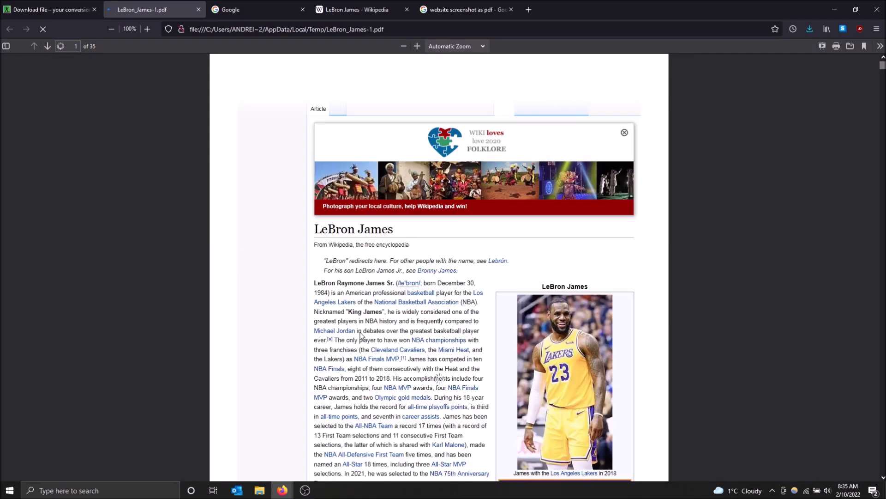
Scroll through the 35-page LeBron James PDF, then close its tab.
scroll(360, 336, "down", 3)
scroll(488, 349, "down", 2)
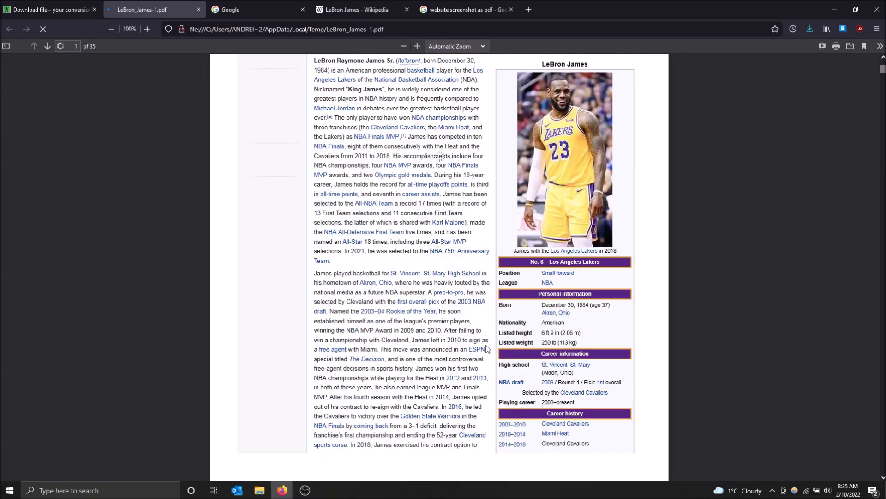
scroll(487, 349, "down", 6)
scroll(487, 349, "down", 20)
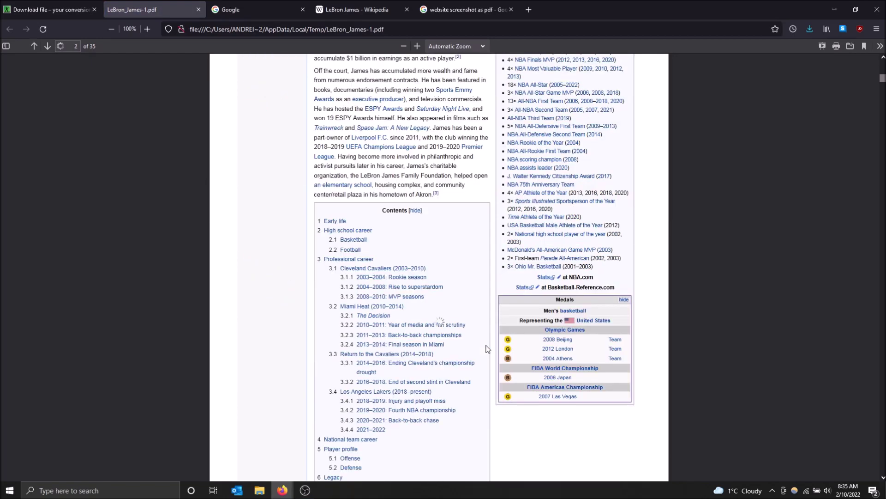
scroll(487, 345, "down", 20)
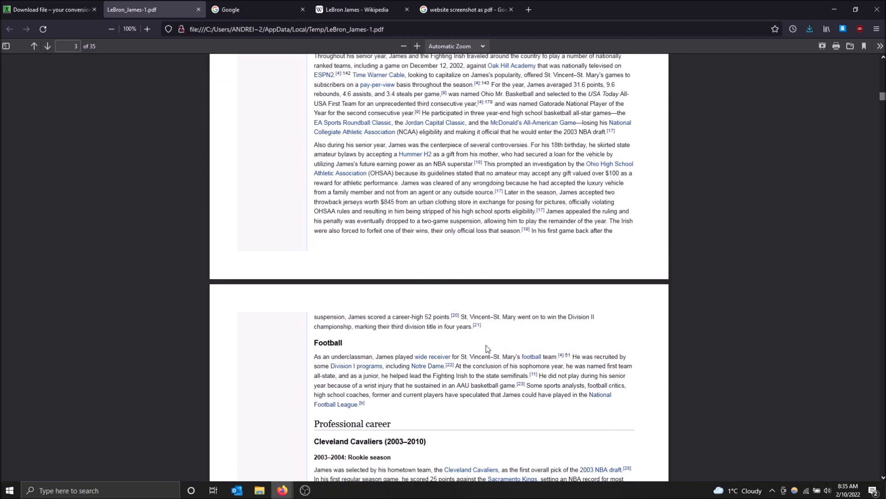
scroll(486, 345, "down", 20)
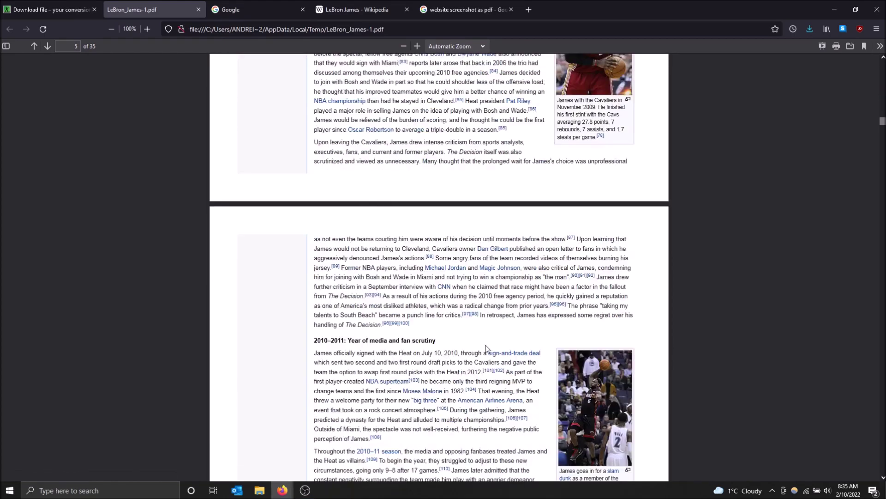
scroll(487, 348, "down", 20)
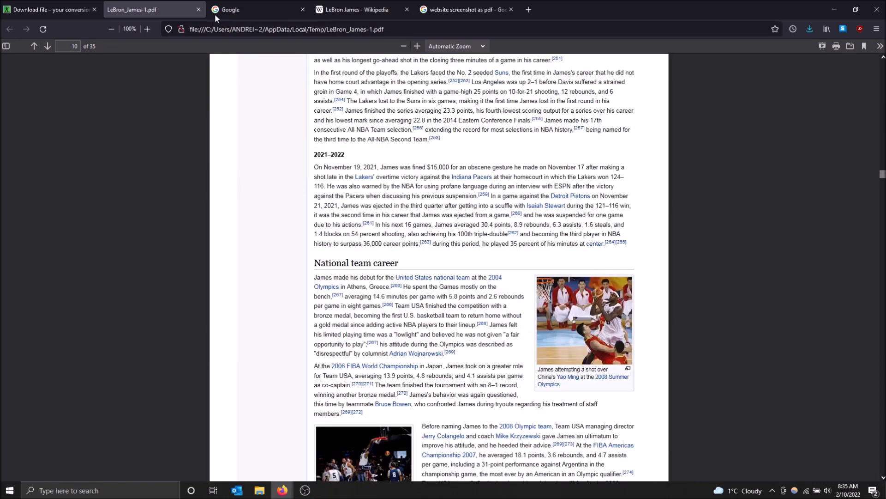
left_click(198, 10)
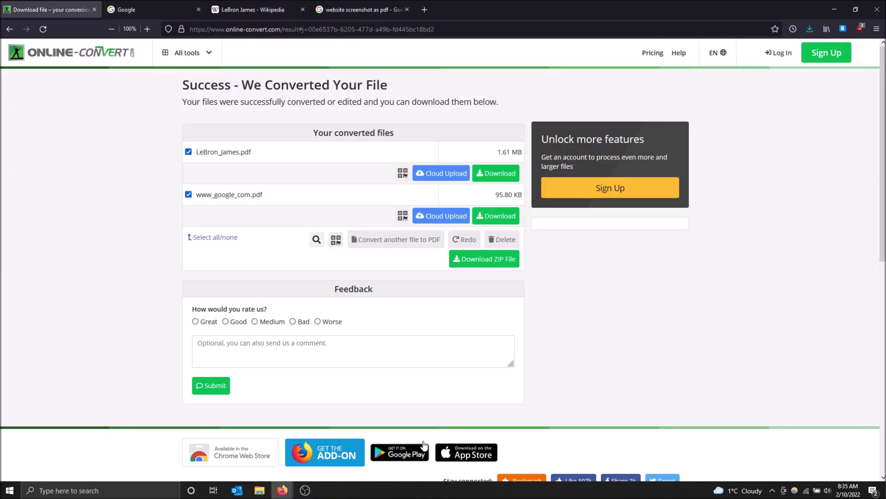
Download www_google_com.pdf and inspect its one-page German cookie-consent capture in Firefox.
left_click(494, 218)
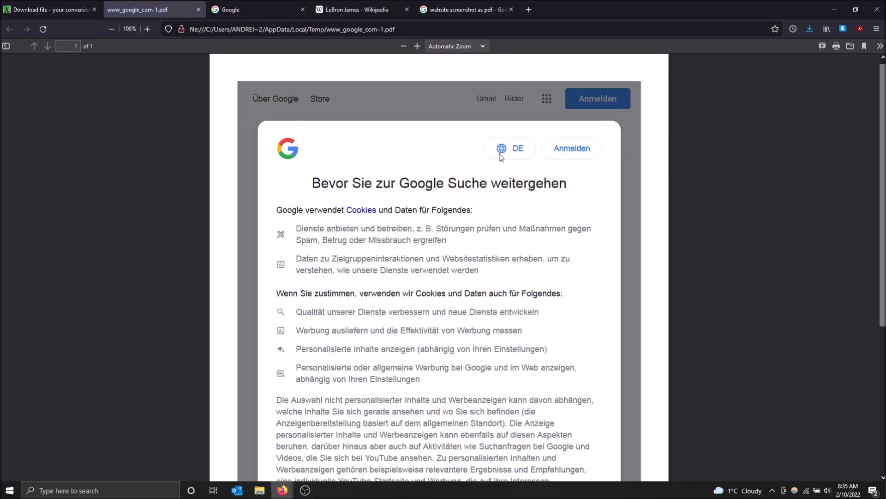
scroll(451, 240, "down", 4)
scroll(451, 241, "up", 4)
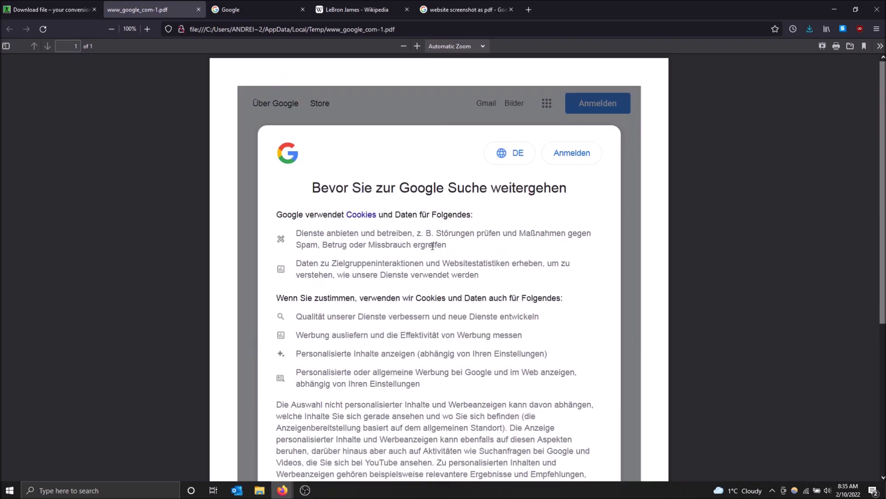
scroll(368, 244, "down", 5)
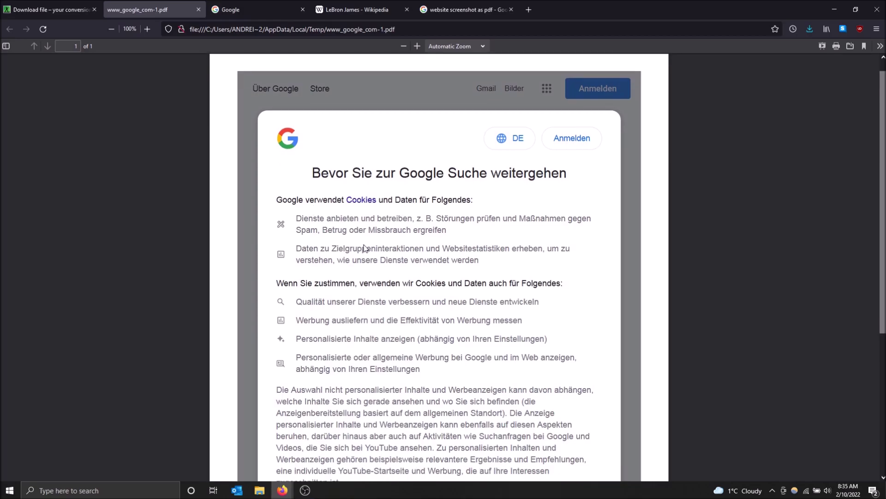
scroll(368, 245, "up", 2)
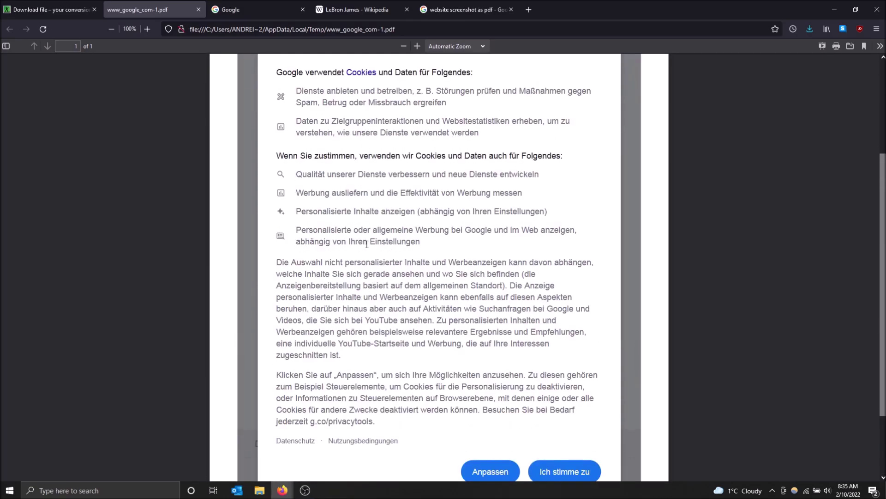
left_click(54, 15)
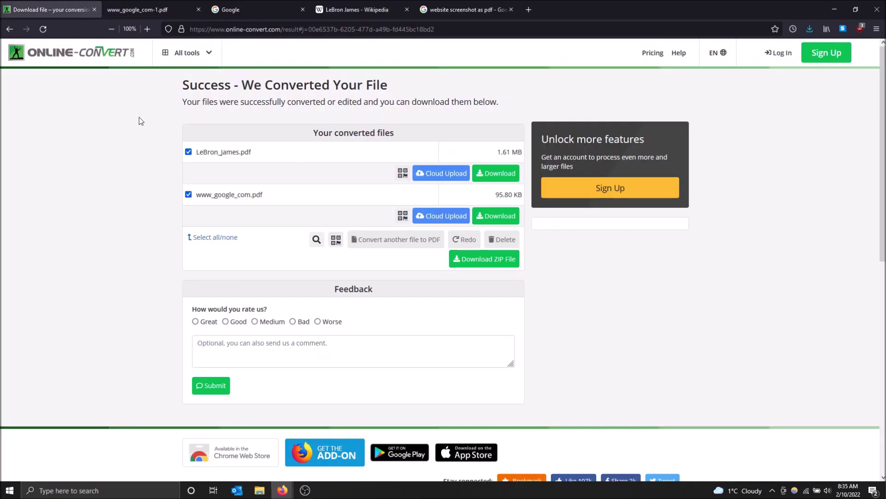
left_click(194, 4)
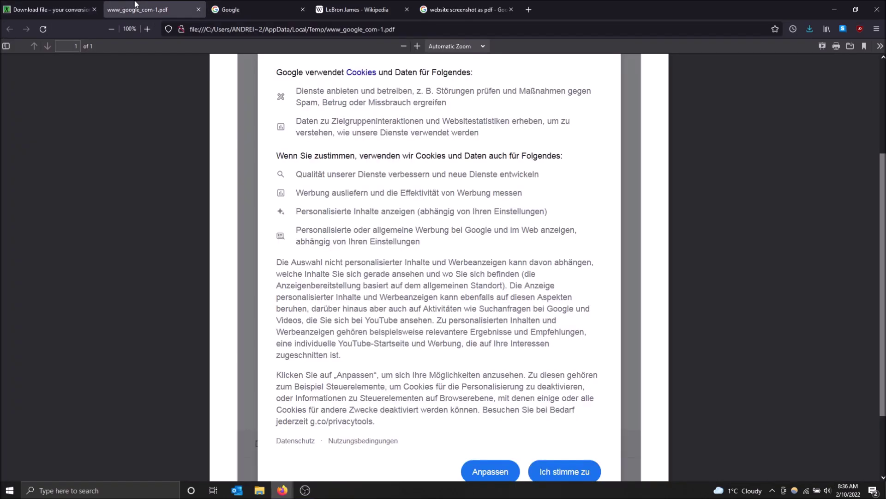
scroll(316, 172, "up", 3)
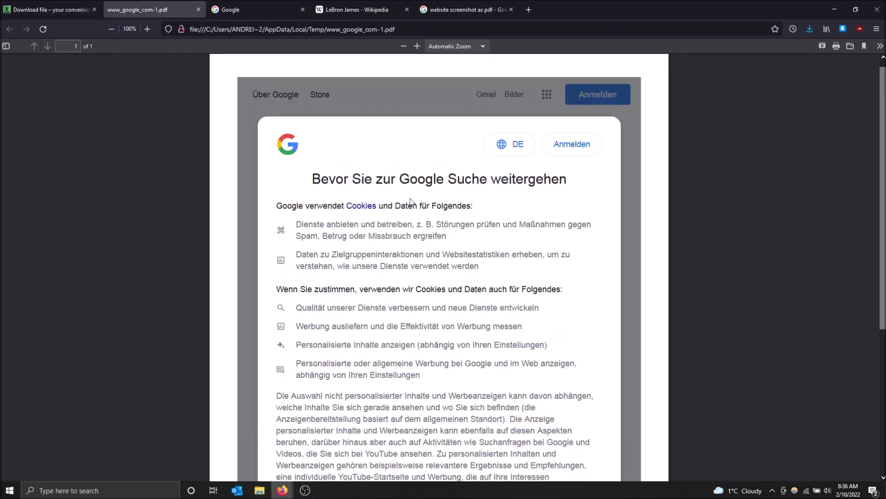
left_click_drag(322, 178, 546, 188)
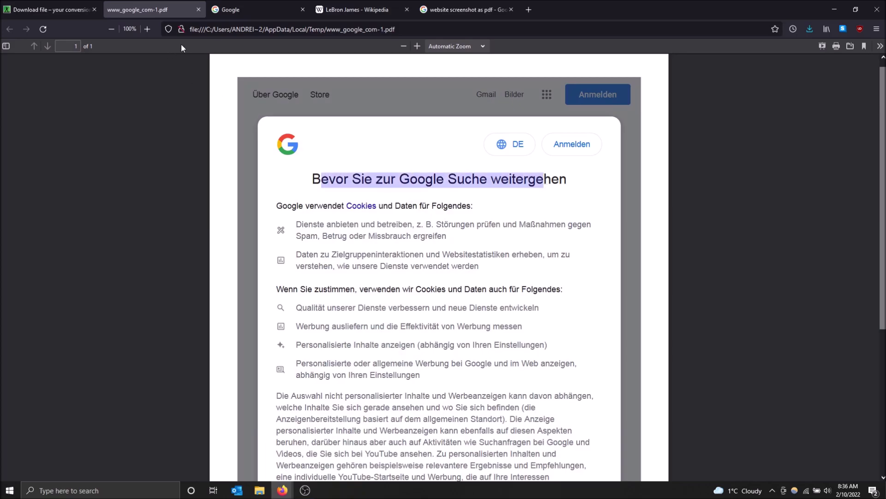
Close the Google PDF and return to the Online-Convert success page.
left_click(198, 10)
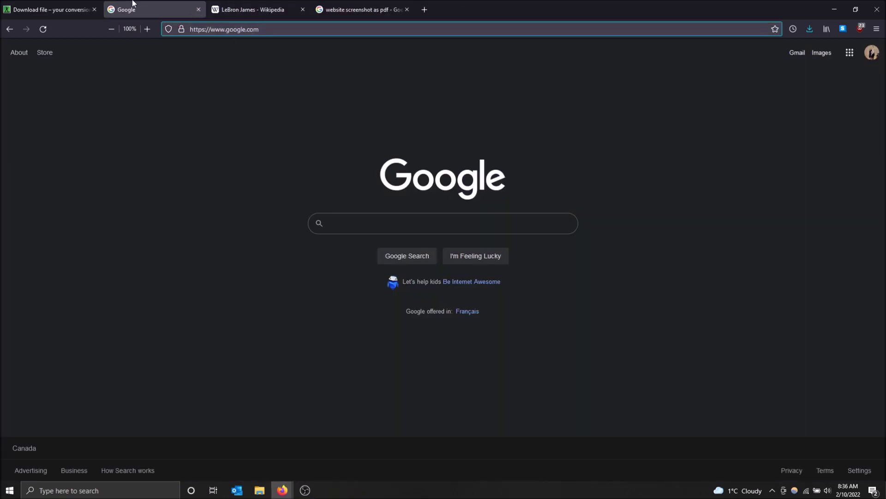
left_click(67, 7)
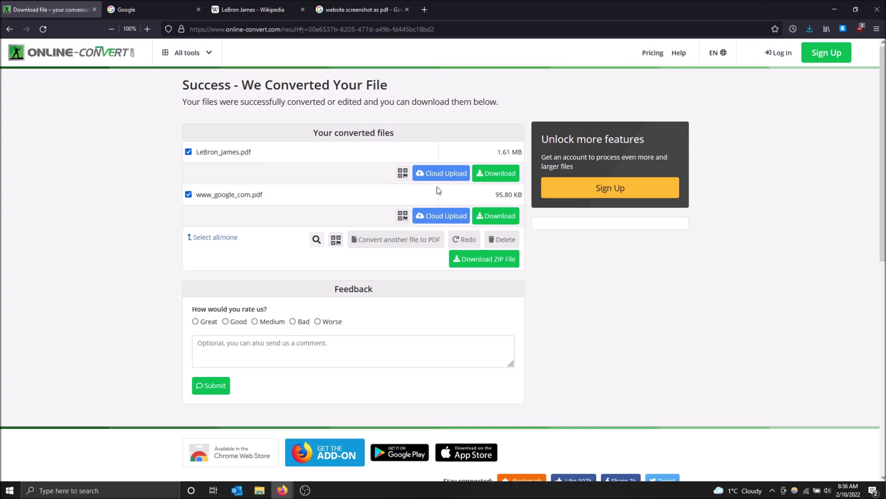